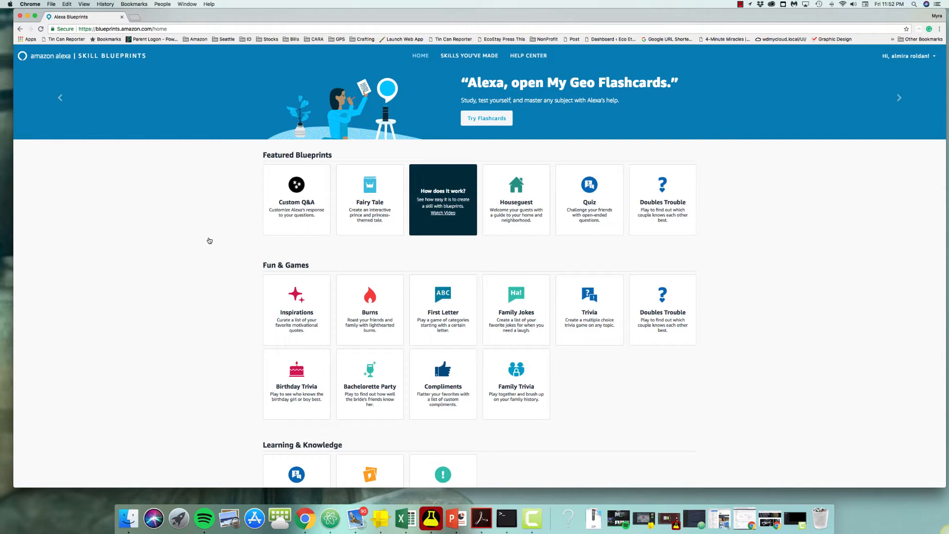
# Step: Look through the available skill blueprints in every category, from Featured Blueprints to Storyteller
pyautogui.scroll(-1, 210, 241)
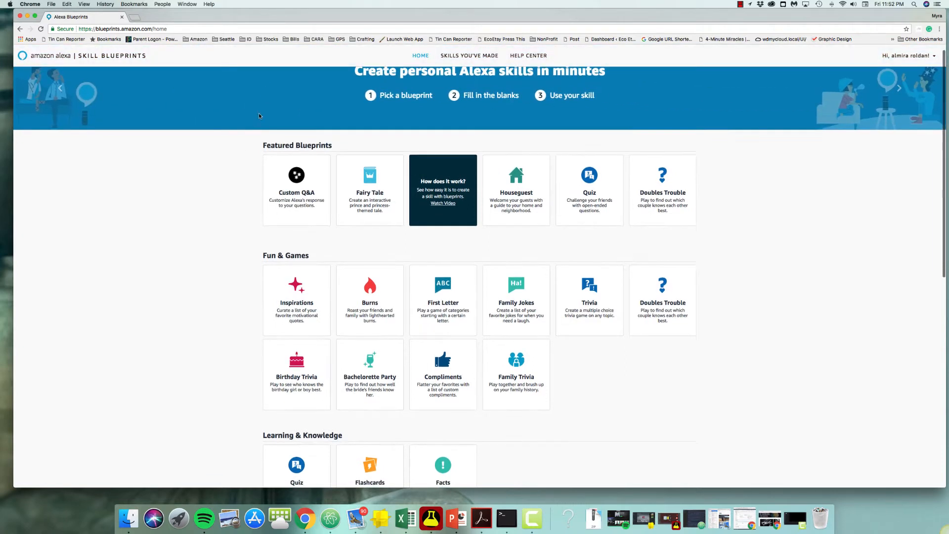
pyautogui.moveTo(257, 16); pyautogui.dragTo(244, 16)
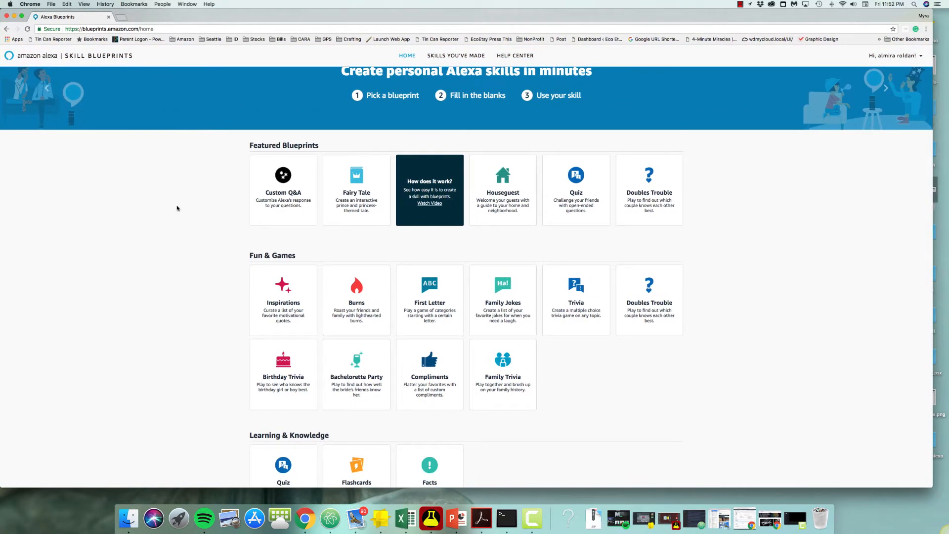
pyautogui.scroll(-3, 204, 182)
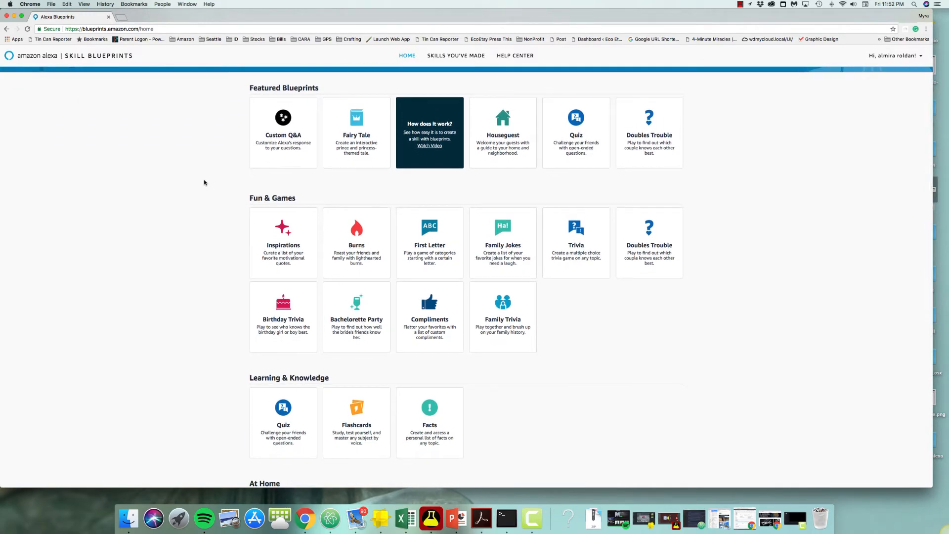
pyautogui.scroll(-1, 204, 182)
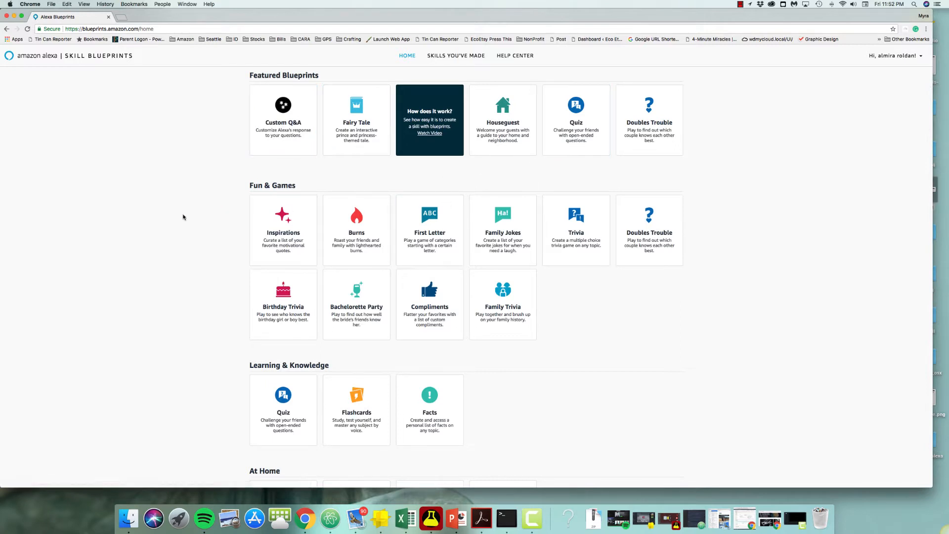
pyautogui.scroll(-4, 182, 215)
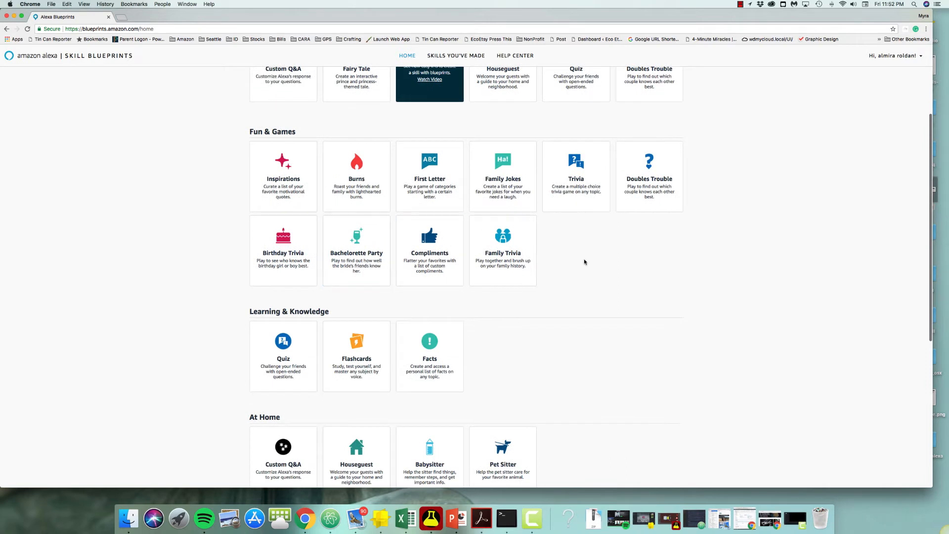
pyautogui.scroll(-5, 576, 264)
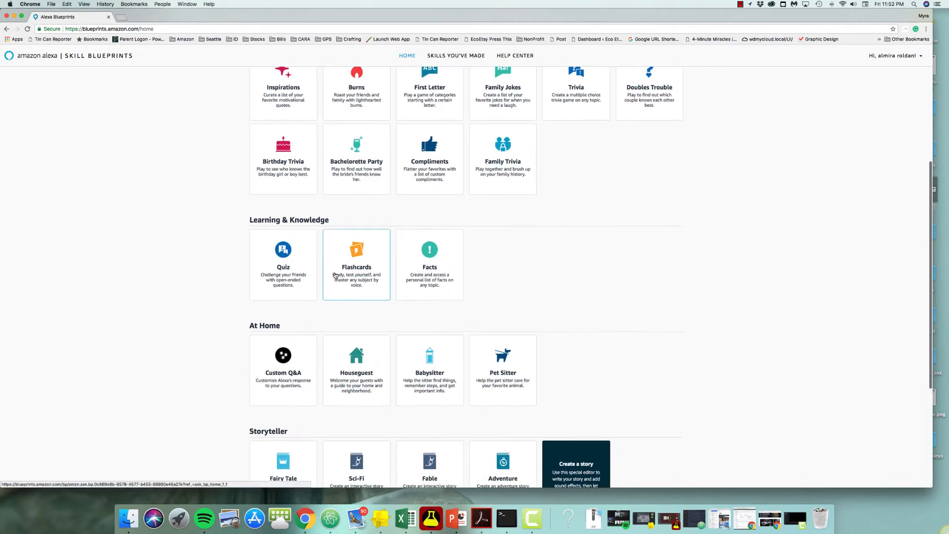
pyautogui.scroll(-3, 229, 324)
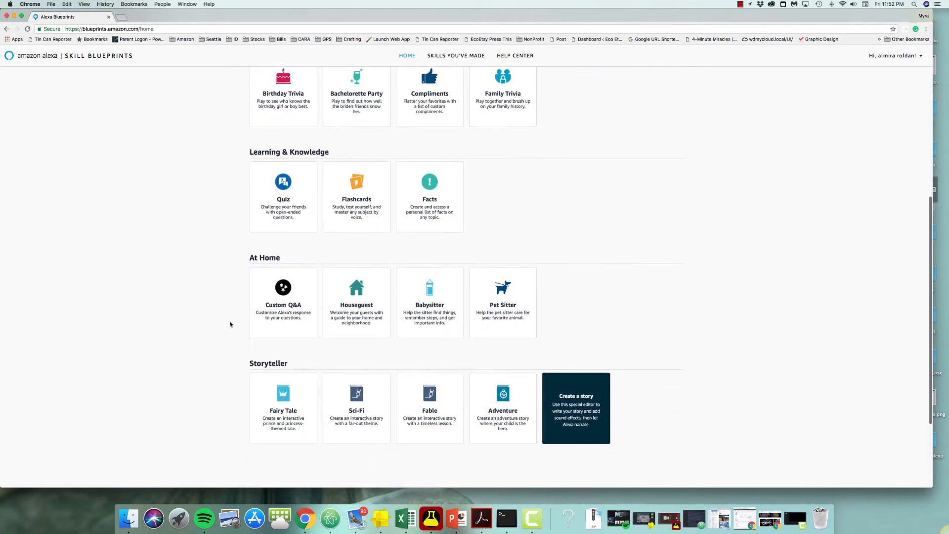
pyautogui.scroll(-3, 230, 325)
pyautogui.scroll(3, 230, 324)
pyautogui.scroll(8, 230, 322)
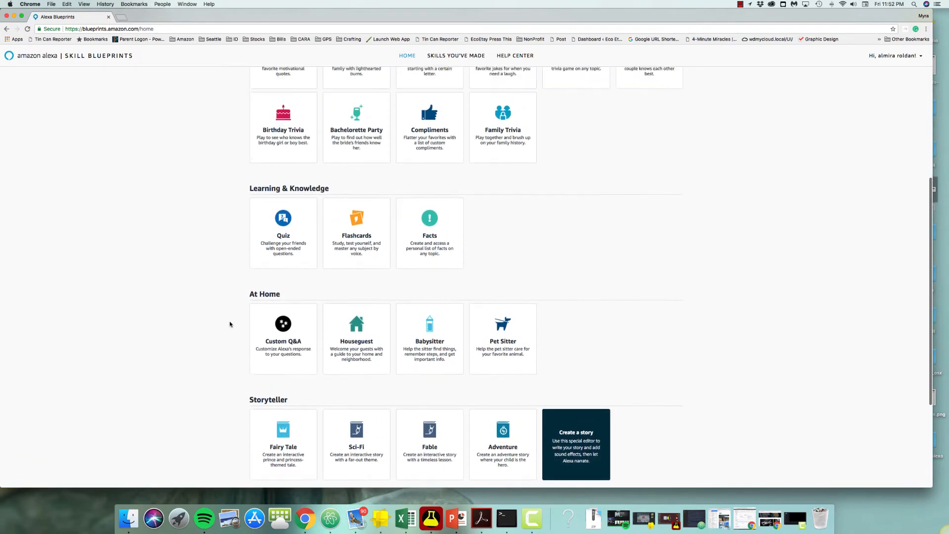
pyautogui.scroll(2, 230, 325)
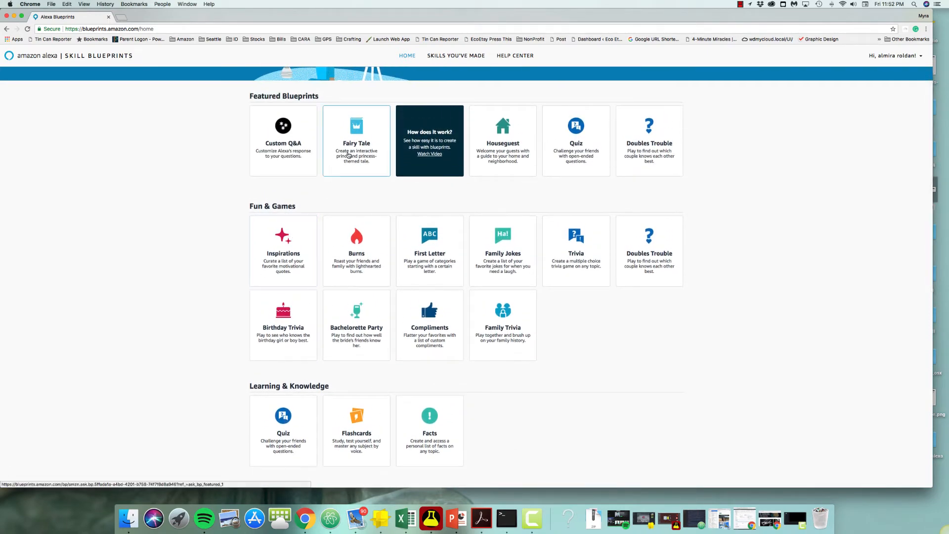
# Step: Start a skill from the Fairy Tale blueprint and replace the story's opening words through "King and Queen" with "The dragon who was hiding in the forest"
pyautogui.click(352, 155)
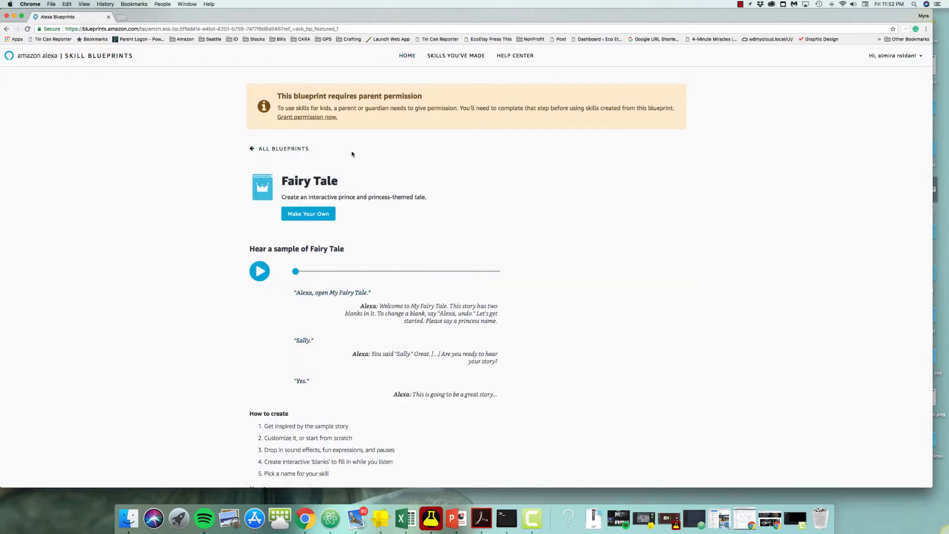
pyautogui.click(306, 215)
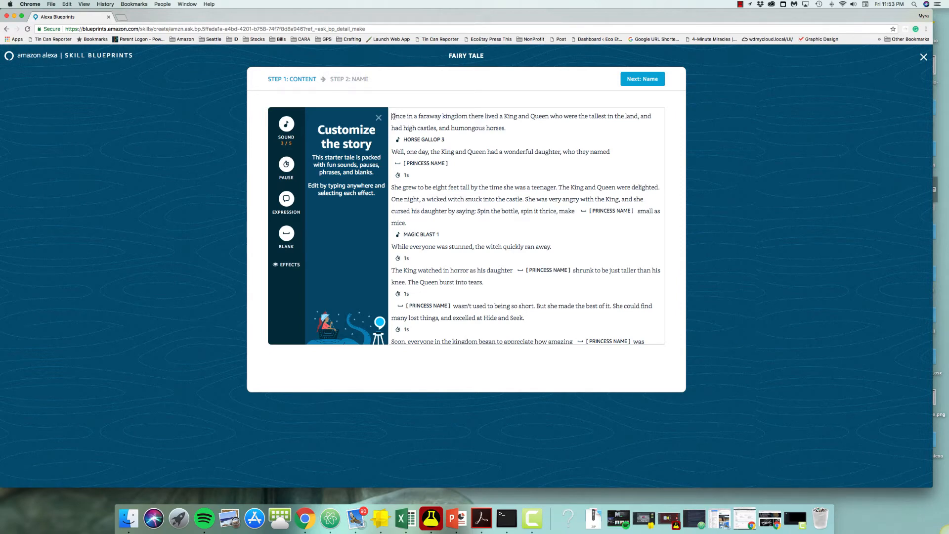
pyautogui.moveTo(394, 115); pyautogui.dragTo(551, 118)
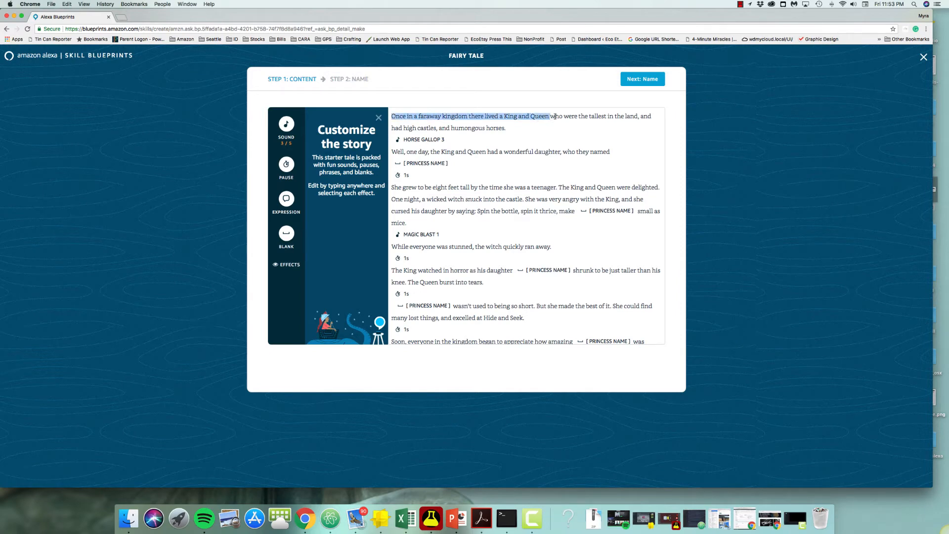
pyautogui.press('BackSpace')
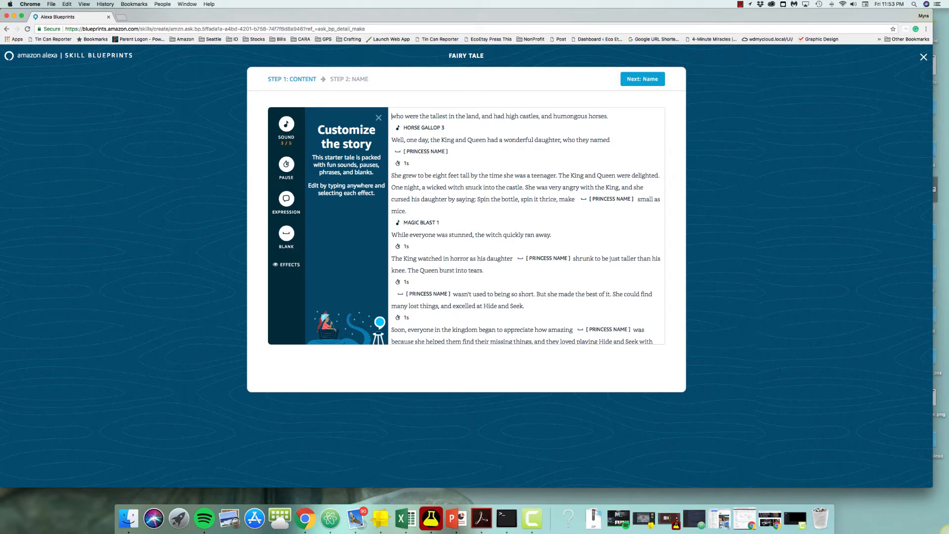
pyautogui.write('The dragon wh')
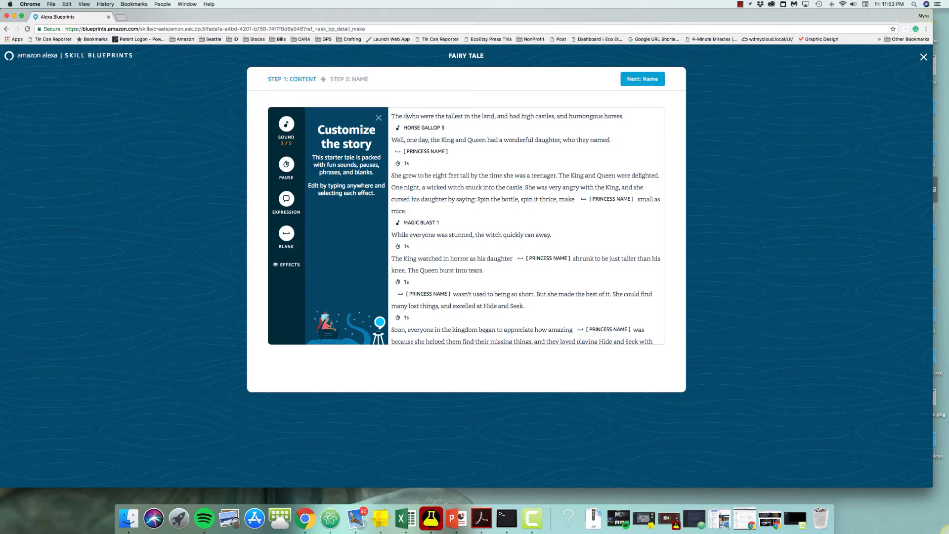
pyautogui.write('o was ')
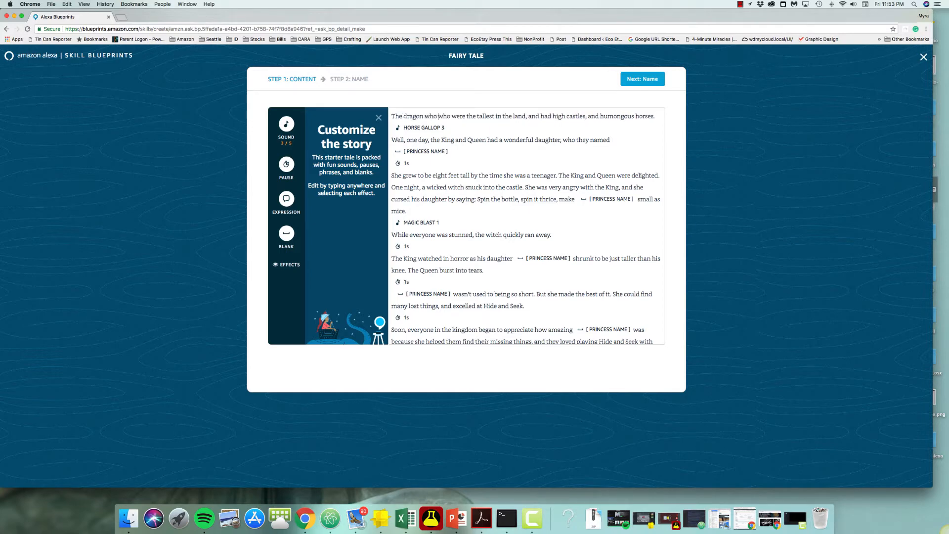
pyautogui.write('hiding in th')
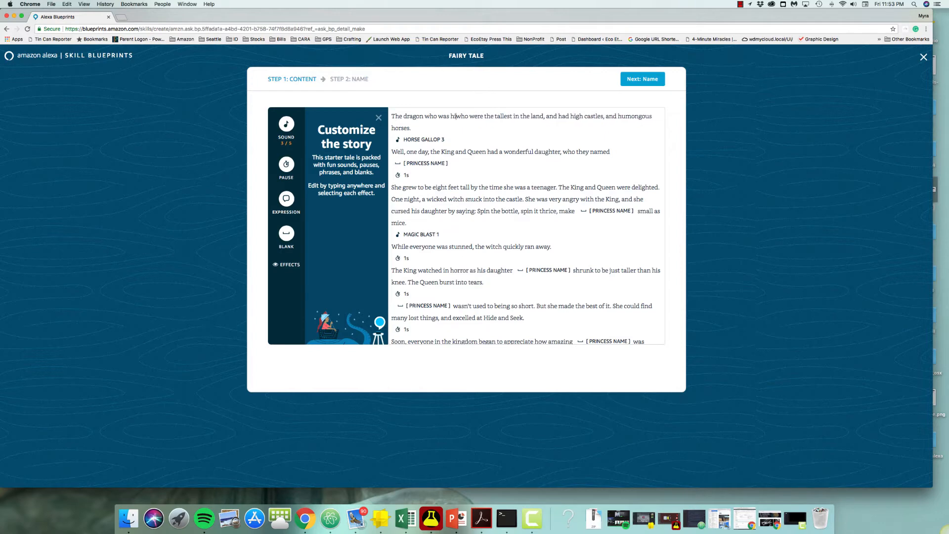
pyautogui.write('e forest')
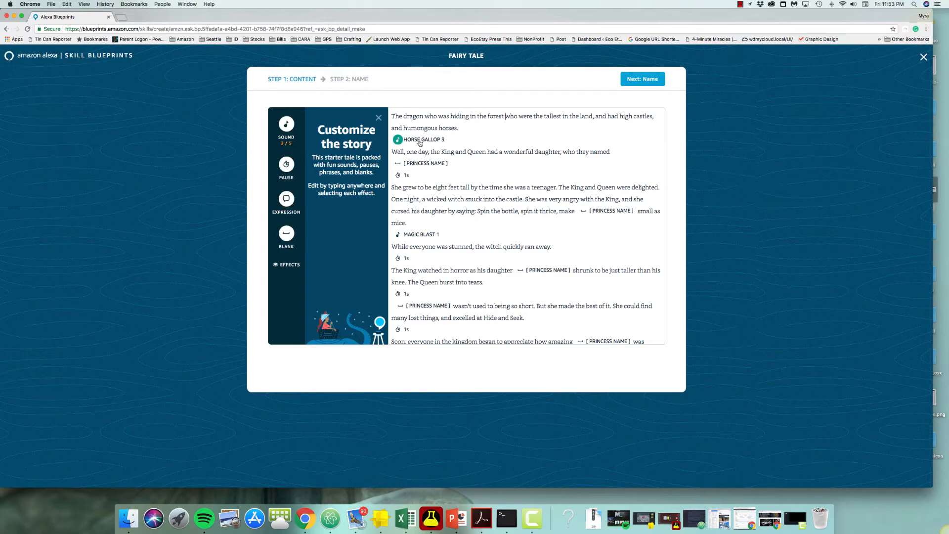
# Step: Change the Horse Gallop 3 sound effect in the story to Magic Blast 1 from the Magic category
pyautogui.click(399, 141)
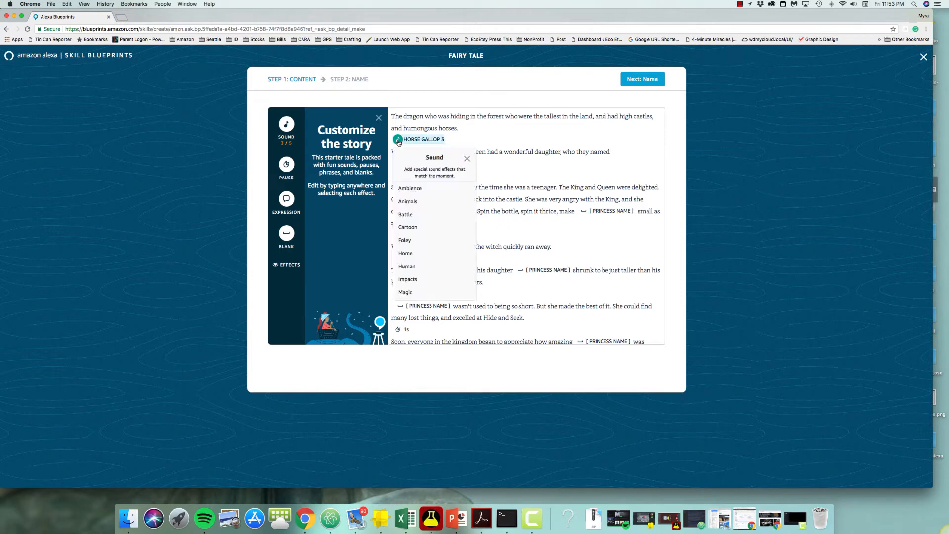
pyautogui.click(409, 293)
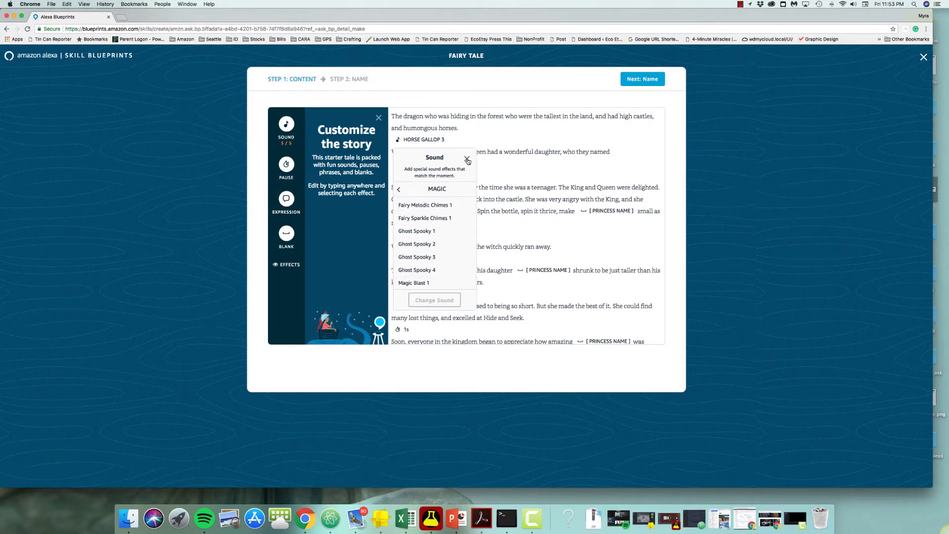
pyautogui.scroll(-1, 420, 284)
pyautogui.click(419, 280)
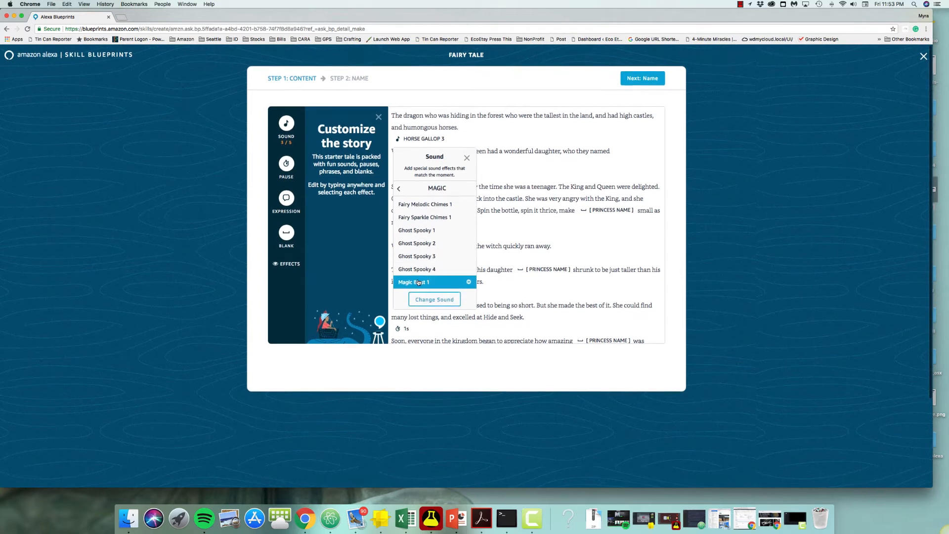
pyautogui.click(424, 299)
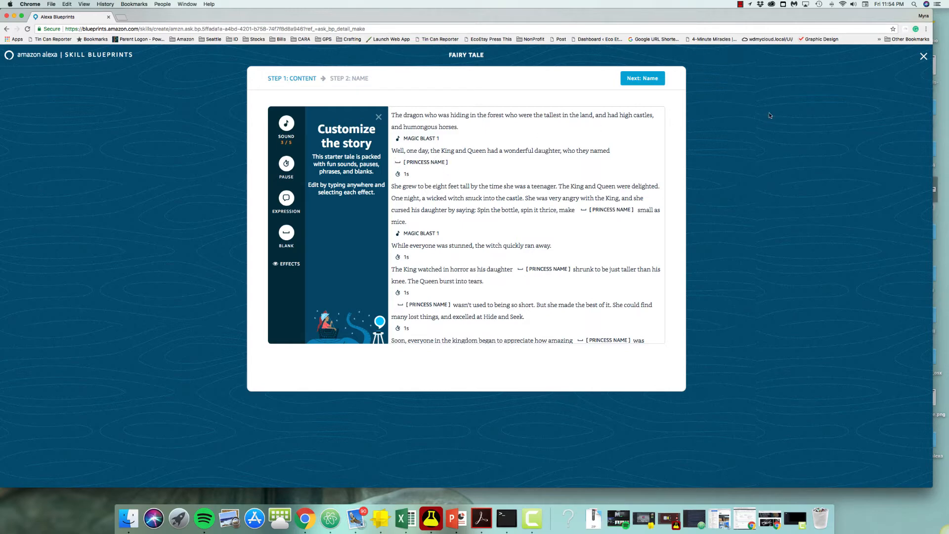
# Step: Leave the Fairy Tale editor without saving the changes and return to the blueprints home page
pyautogui.click(924, 57)
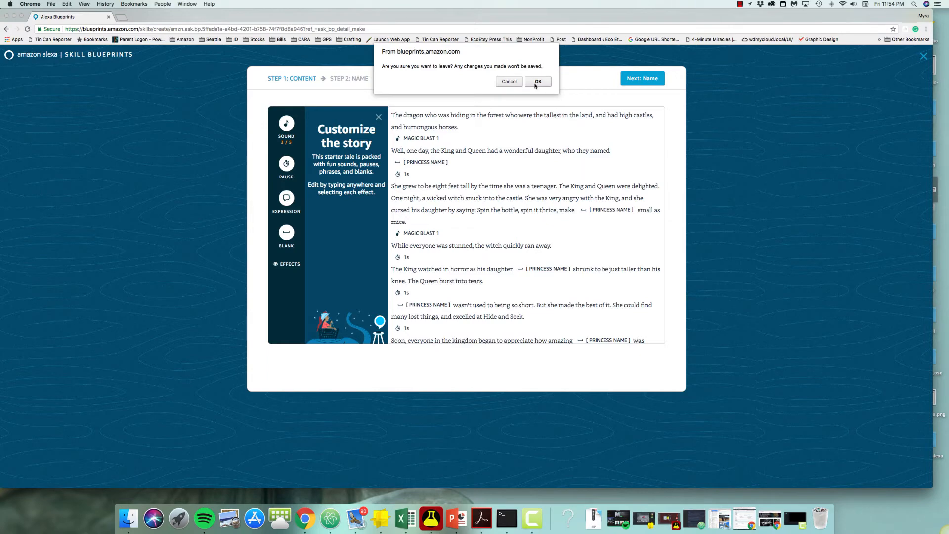
pyautogui.click(538, 81)
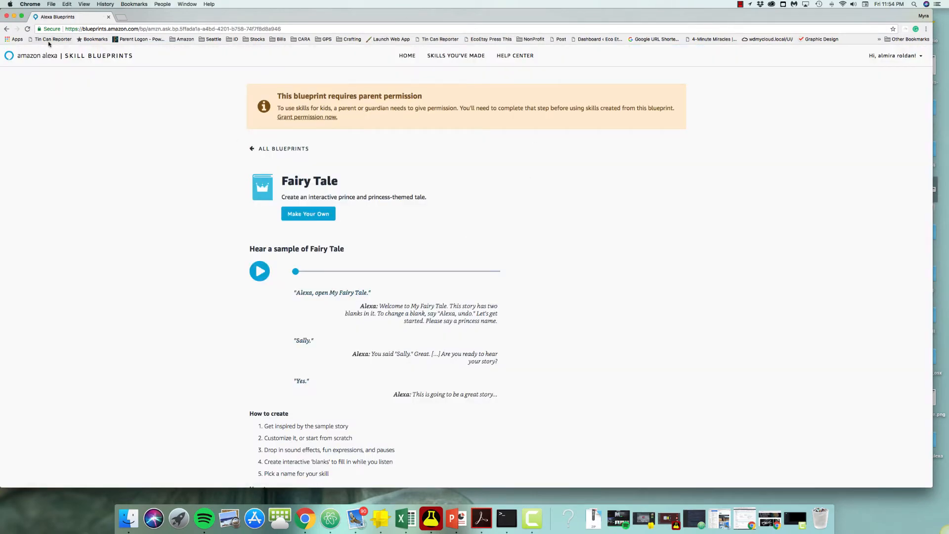
pyautogui.click(78, 58)
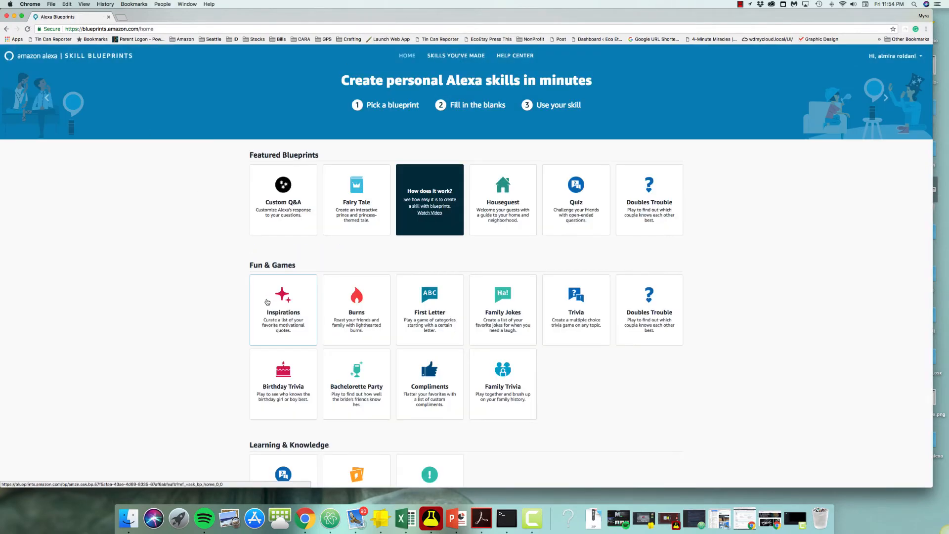
# Step: Open the featured Custom Q&A blueprint and go to its editor for custom questions and answers
pyautogui.scroll(-1, 196, 263)
pyautogui.scroll(1, 197, 262)
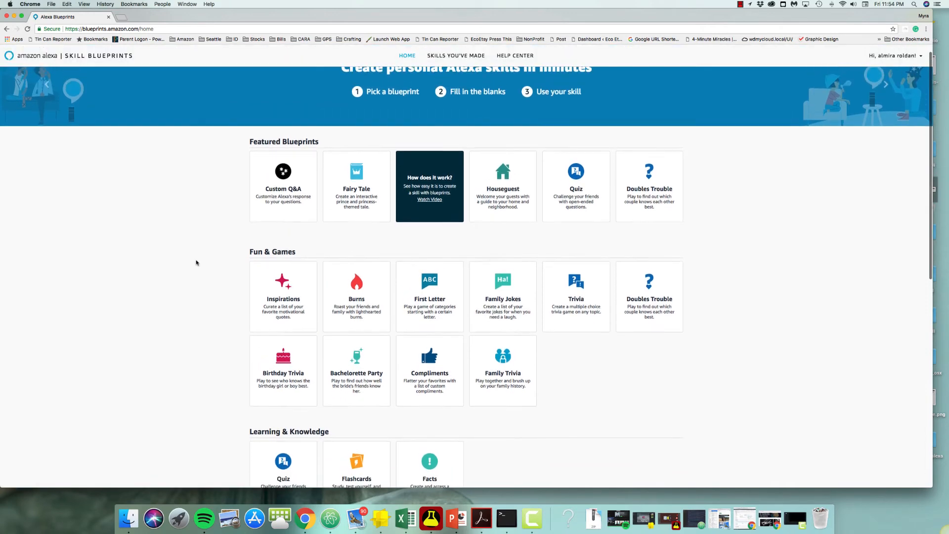
pyautogui.scroll(-1, 196, 262)
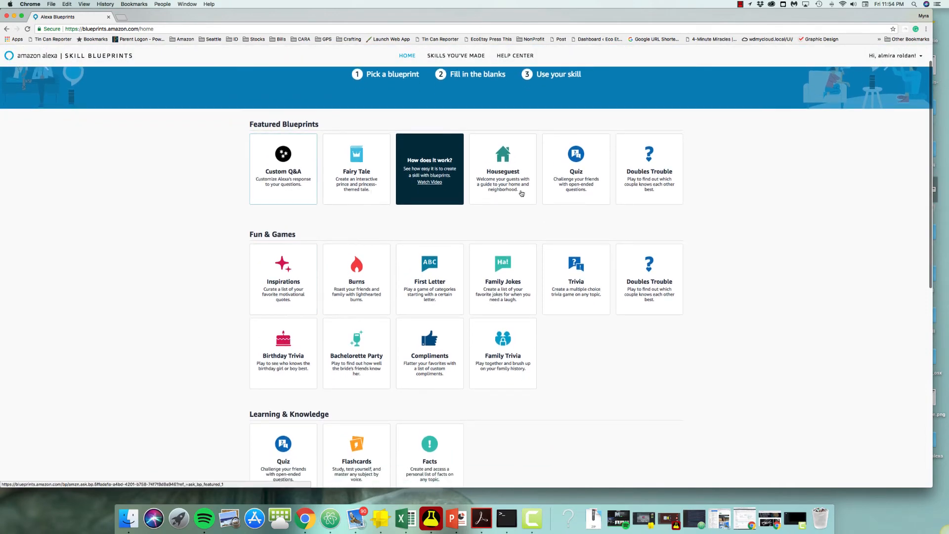
pyautogui.click(290, 182)
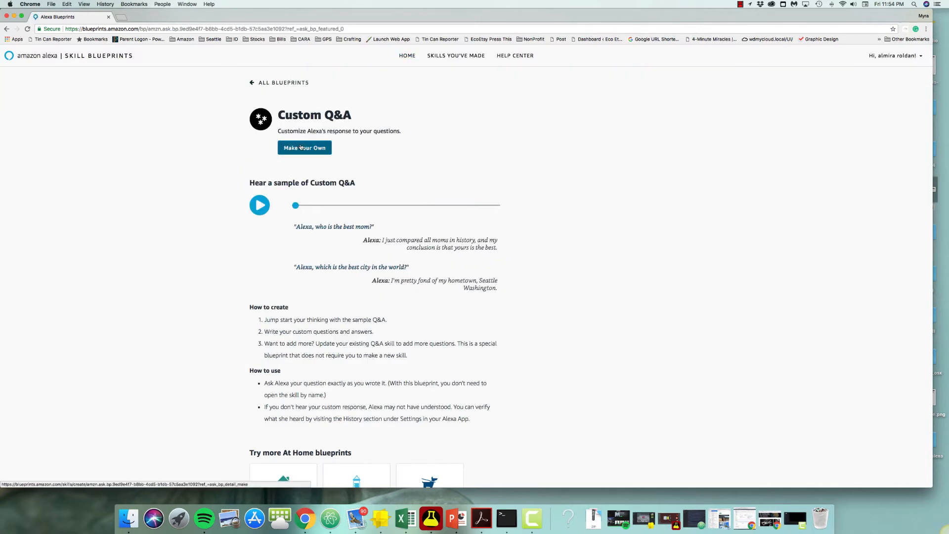
pyautogui.click(302, 150)
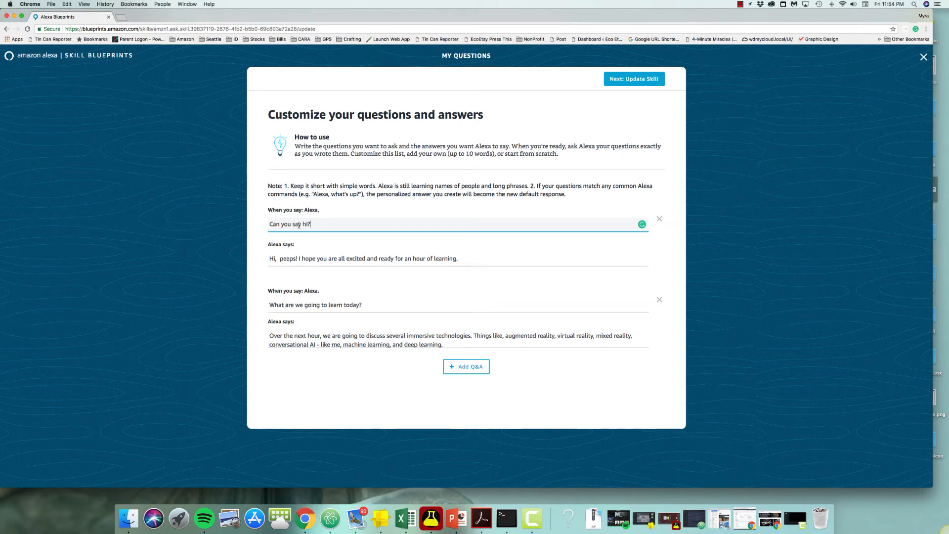
# Step: Replace the first question with "What color is the sky?" and its answer with "The sky is blue and has puffy clouds."
pyautogui.moveTo(299, 225); pyautogui.dragTo(255, 226)
pyautogui.write('What color is the sky?')
pyautogui.moveTo(461, 258); pyautogui.dragTo(264, 261)
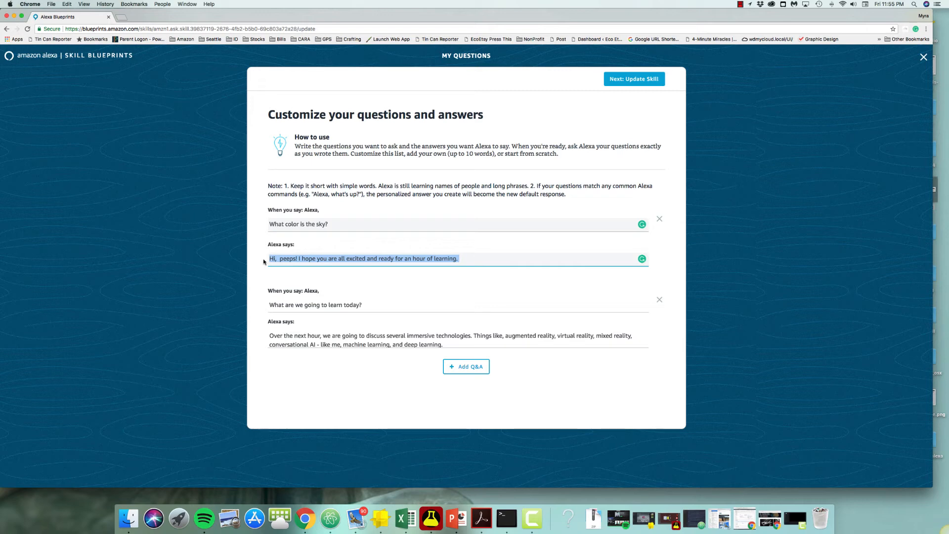
pyautogui.write('The sky i')
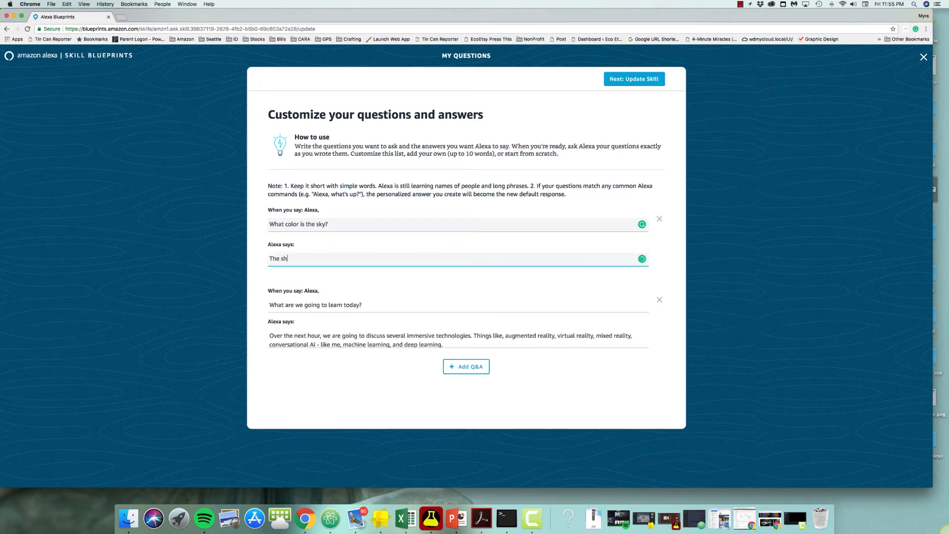
pyautogui.write('s blue and has puff')
pyautogui.write('y clouds.')
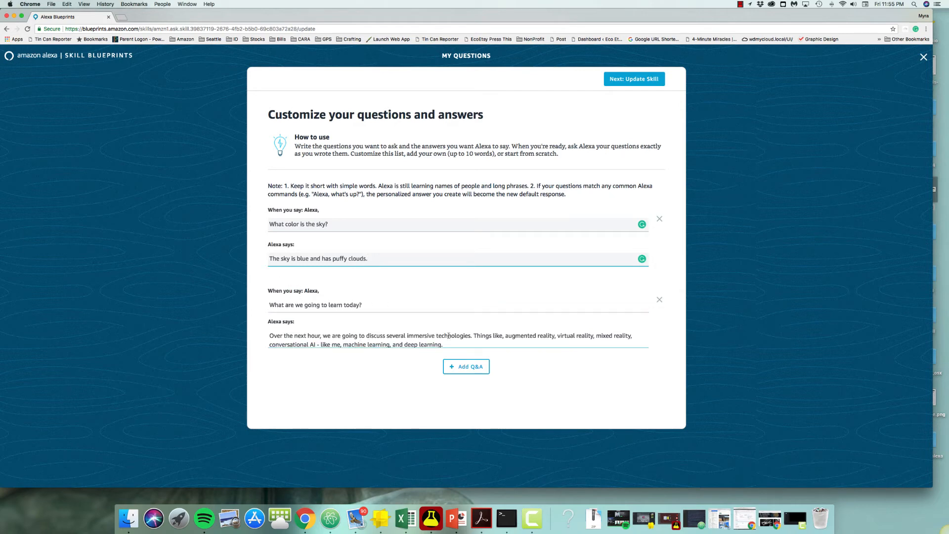
# Step: Remove the trailing space after the first question and submit the skill update
pyautogui.click(624, 80)
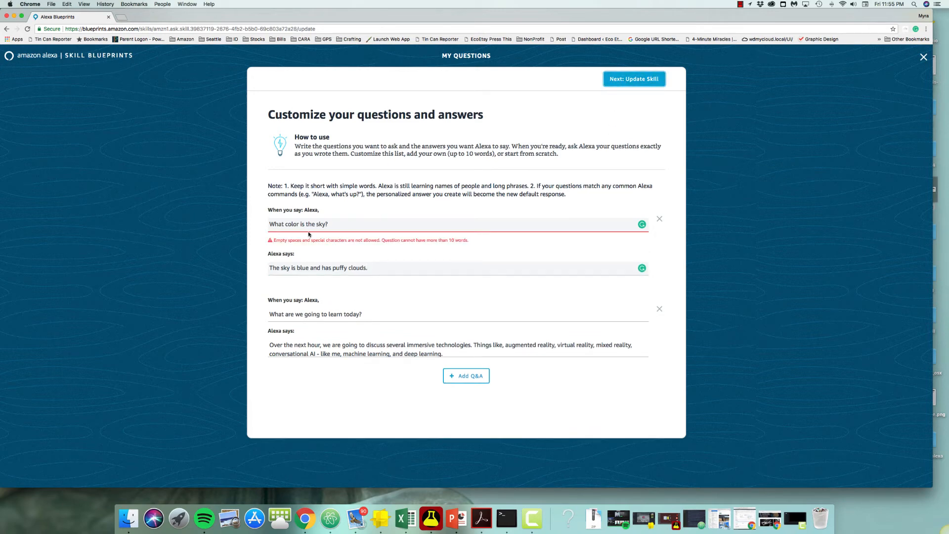
pyautogui.click(332, 227)
pyautogui.press('BackSpace')
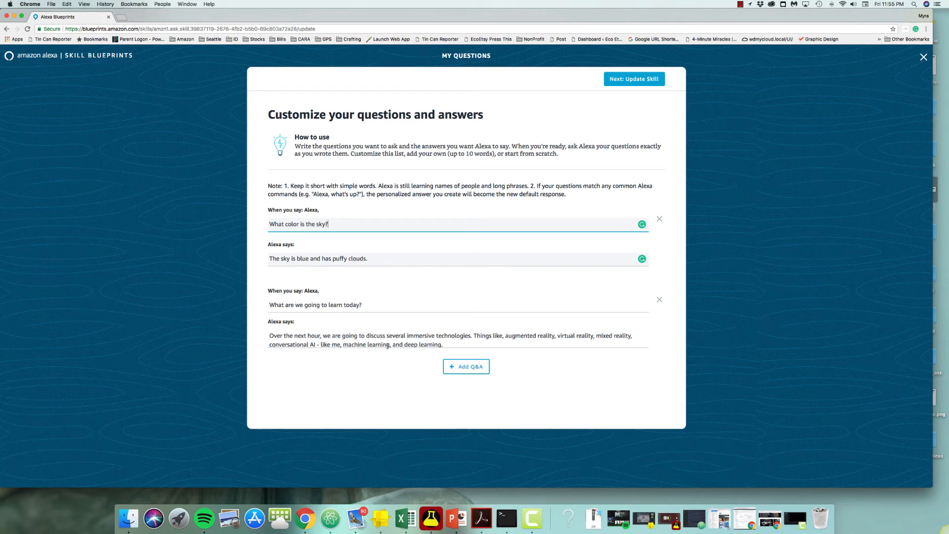
pyautogui.click(430, 303)
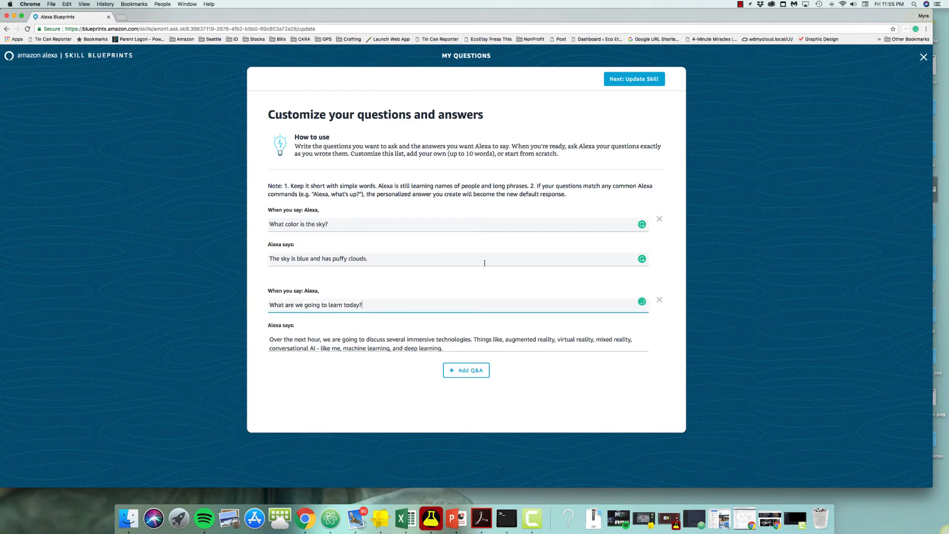
pyautogui.click(647, 81)
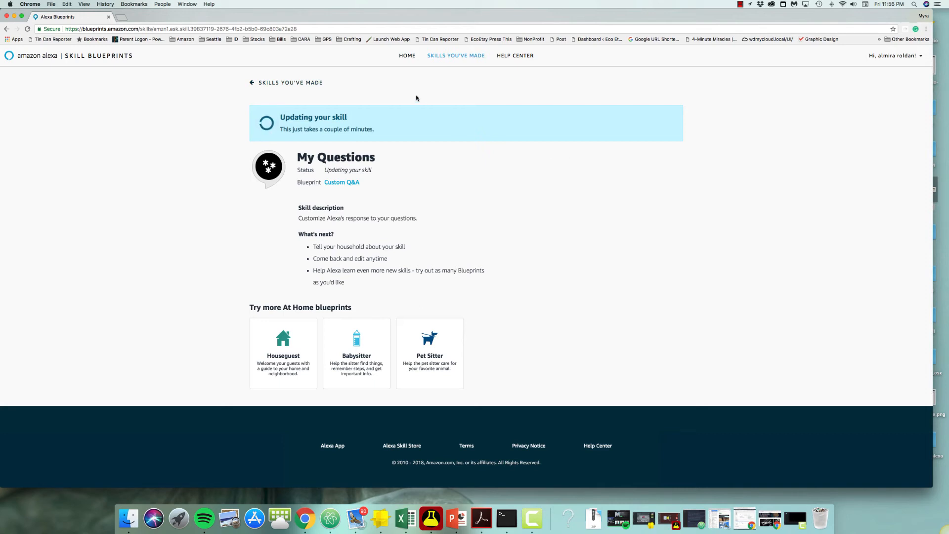
# Step: Show the list of skills made with blueprints and load developer.amazon.com in a new browser tab
pyautogui.click(448, 56)
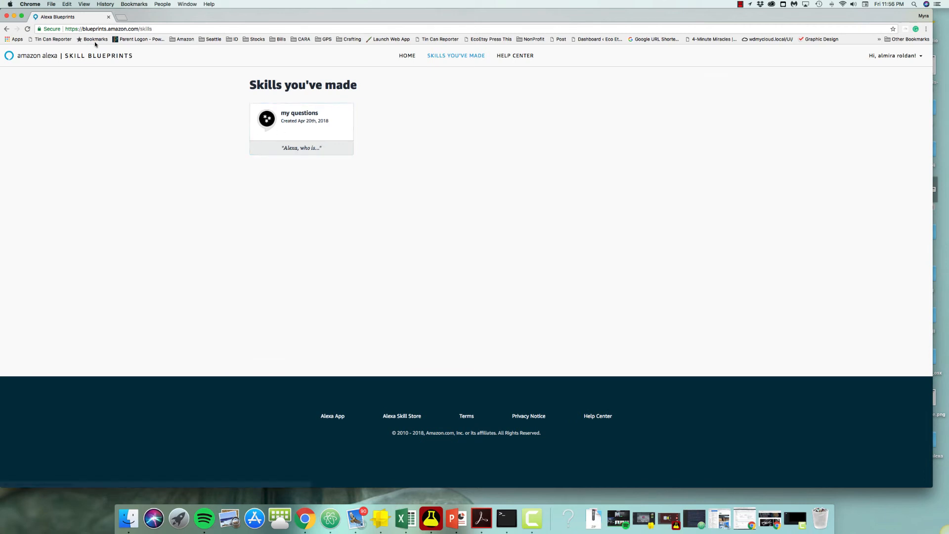
pyautogui.click(121, 17)
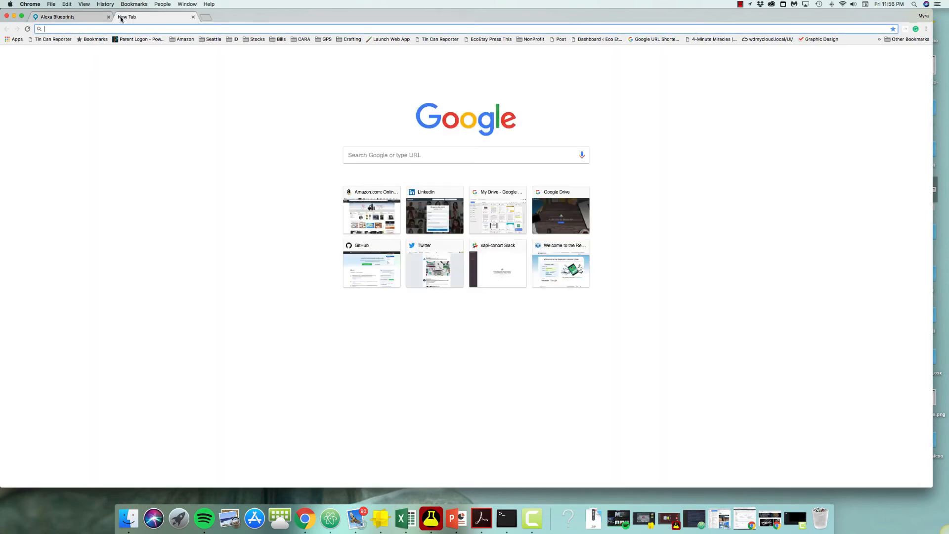
pyautogui.write('developer.amazon.com')
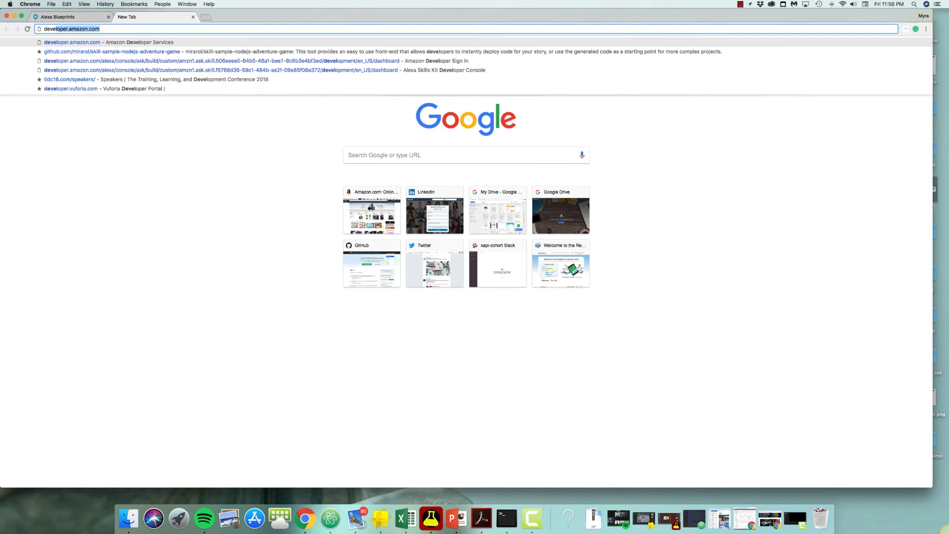
pyautogui.press('Return')
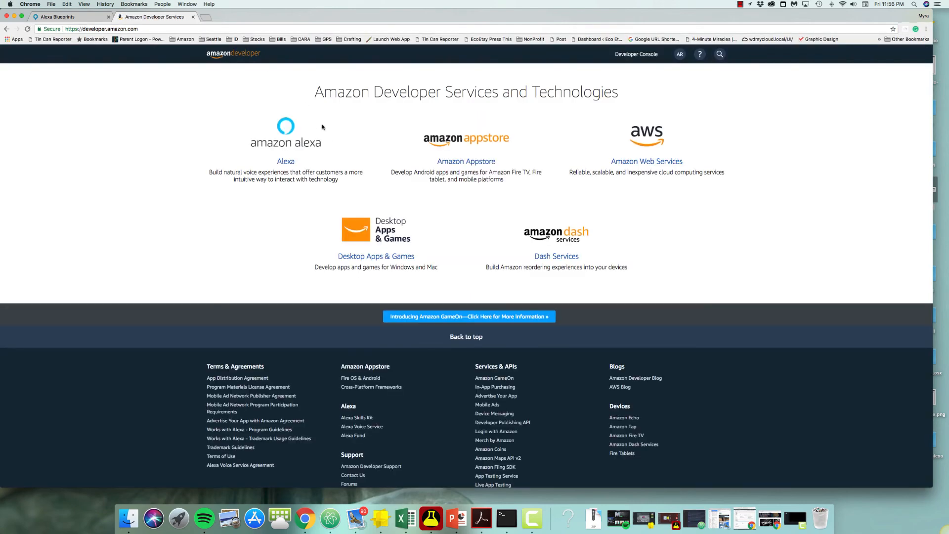
# Step: Go to the Alexa section of the developer site and open its Skills console
pyautogui.click(286, 163)
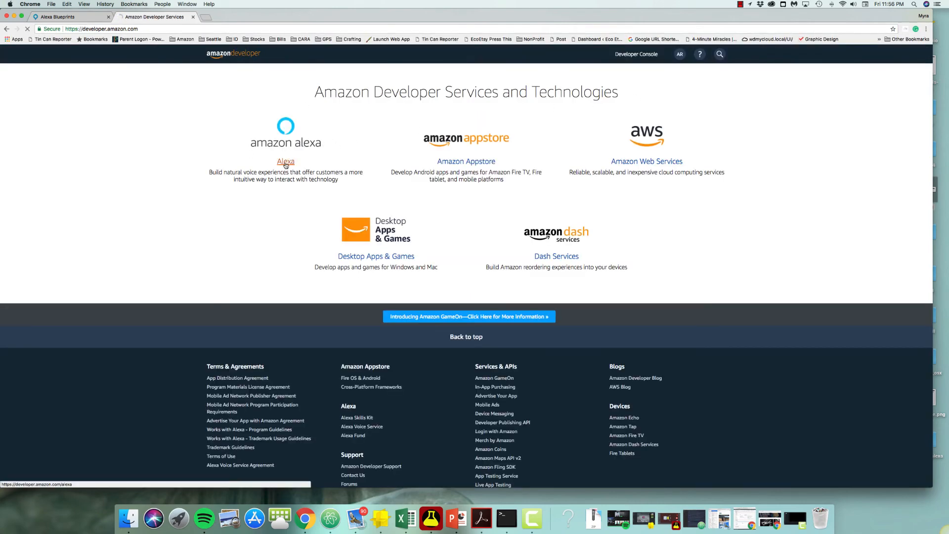
pyautogui.moveTo(624, 49)
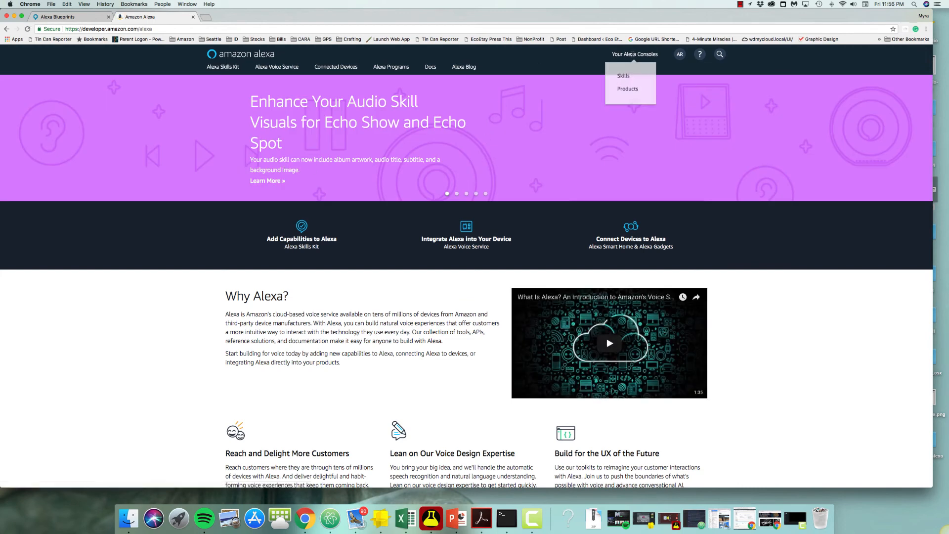
pyautogui.click(623, 80)
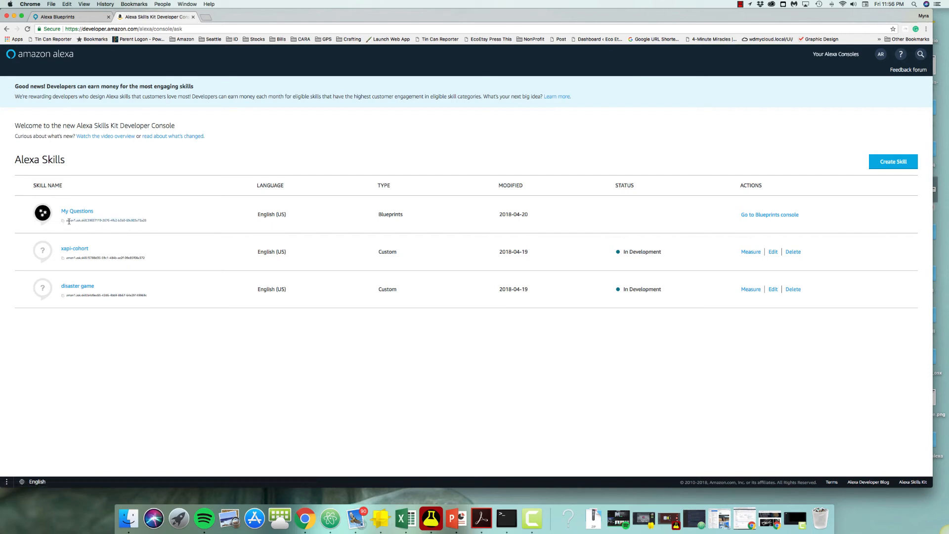
# Step: Highlight the My Questions skill ID, check the page its skill link opens, and return to the console's skill list
pyautogui.moveTo(73, 221); pyautogui.dragTo(151, 221)
pyautogui.click(90, 213)
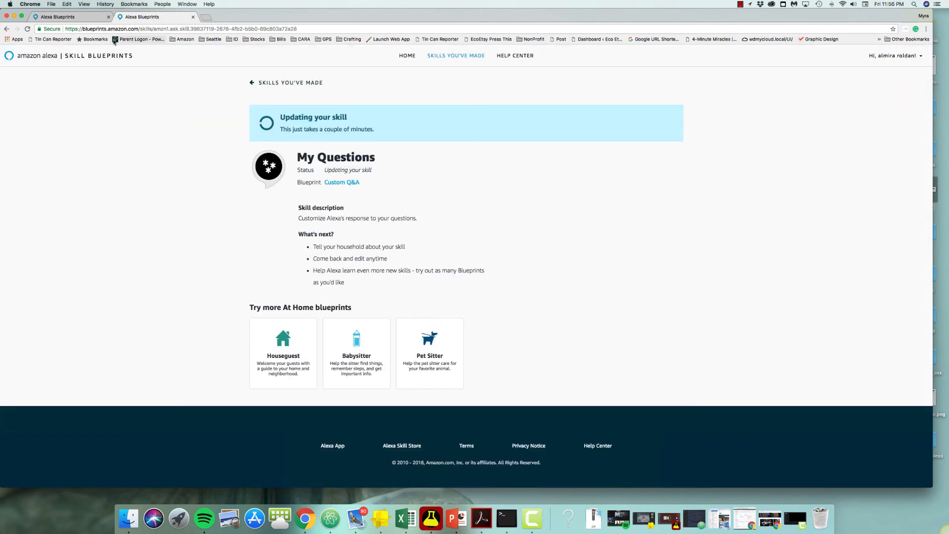
pyautogui.click(7, 29)
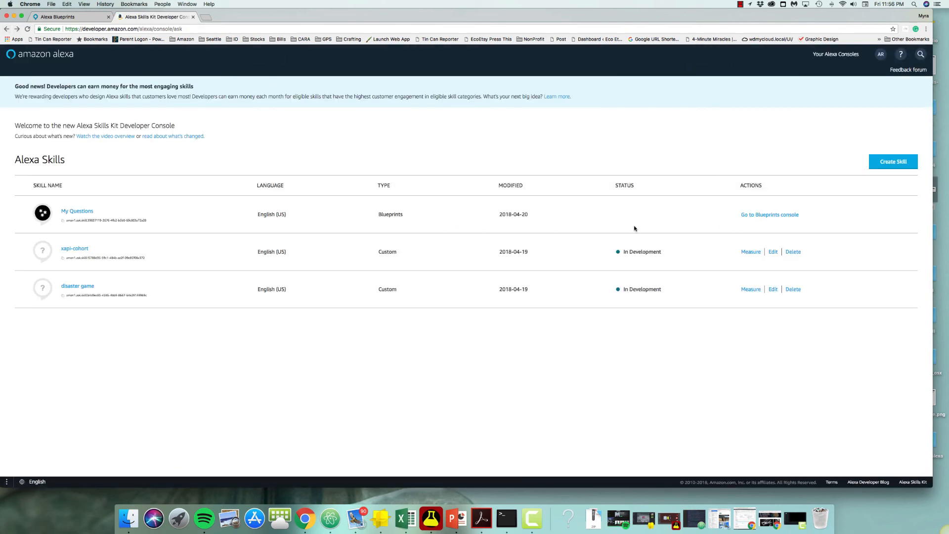
# Step: Open the xapi-cohort custom skill, look through its intents, slot types and builder checklist, and return to the skill list
pyautogui.click(79, 252)
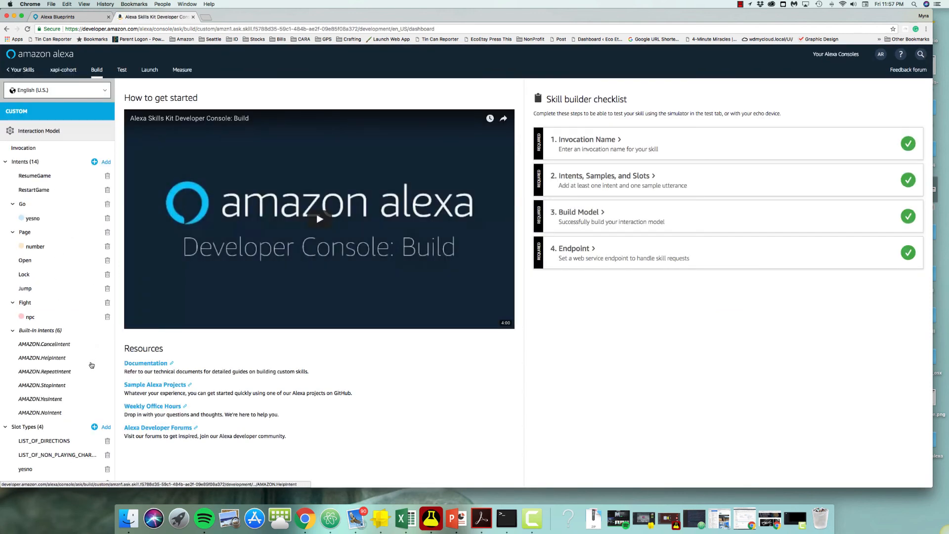
pyautogui.scroll(-5, 94, 376)
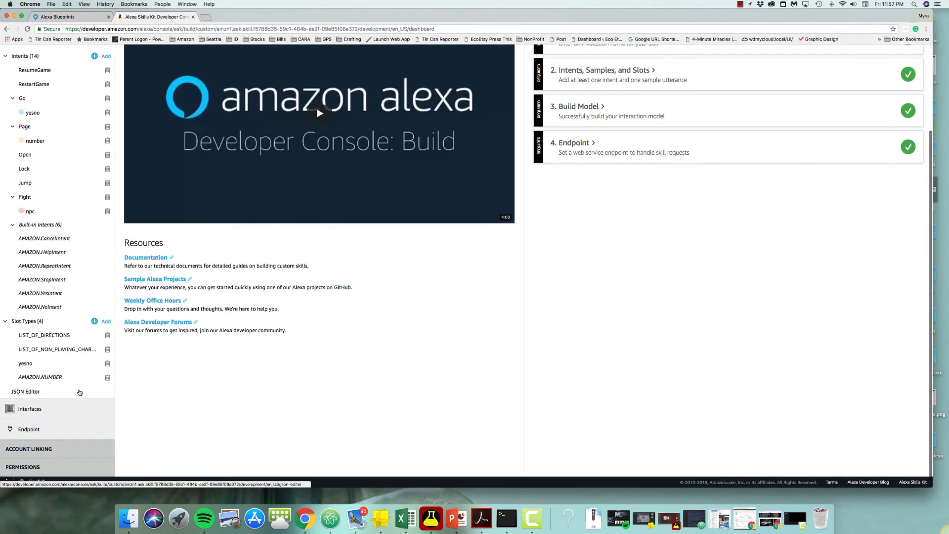
pyautogui.scroll(3, 74, 346)
pyautogui.scroll(3, 71, 304)
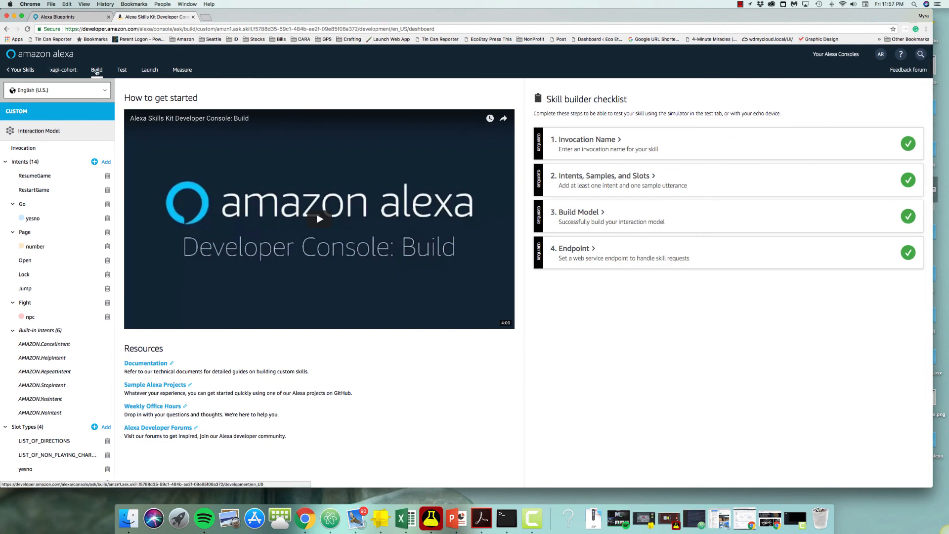
pyautogui.click(21, 72)
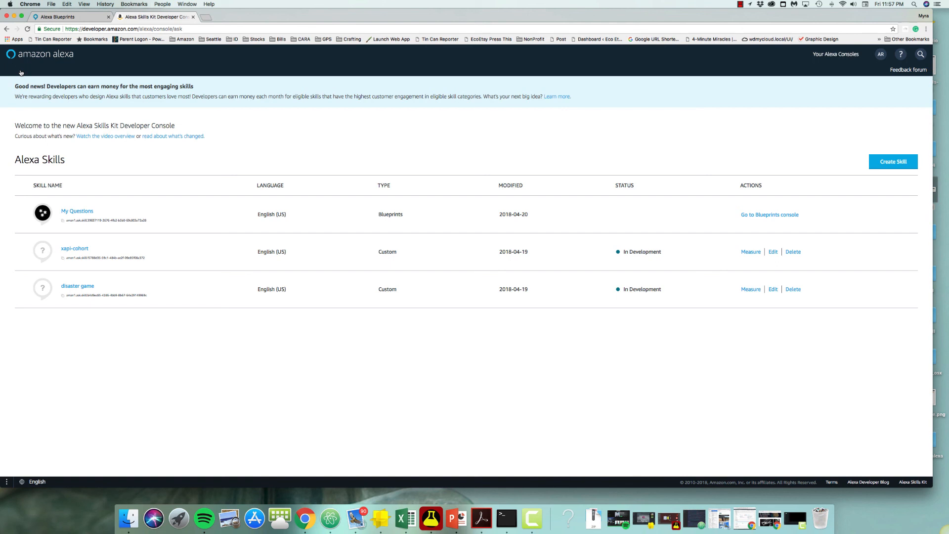
# Step: Switch back to the Alexa Blueprints tab and open the blueprints home page
pyautogui.click(73, 19)
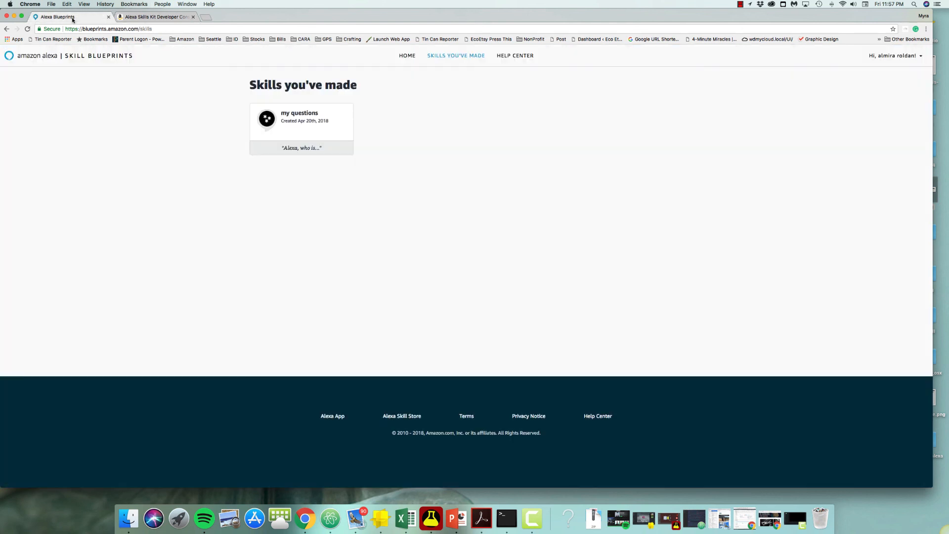
pyautogui.click(409, 55)
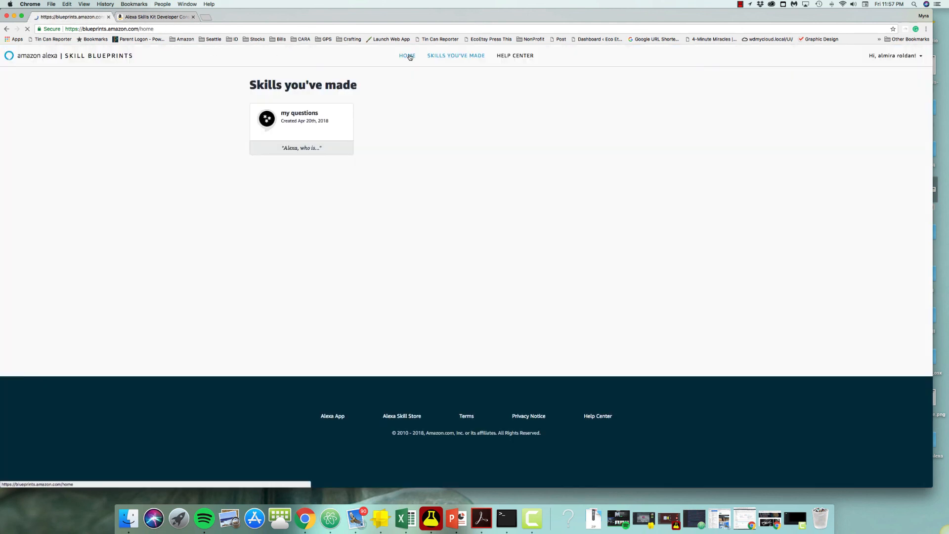